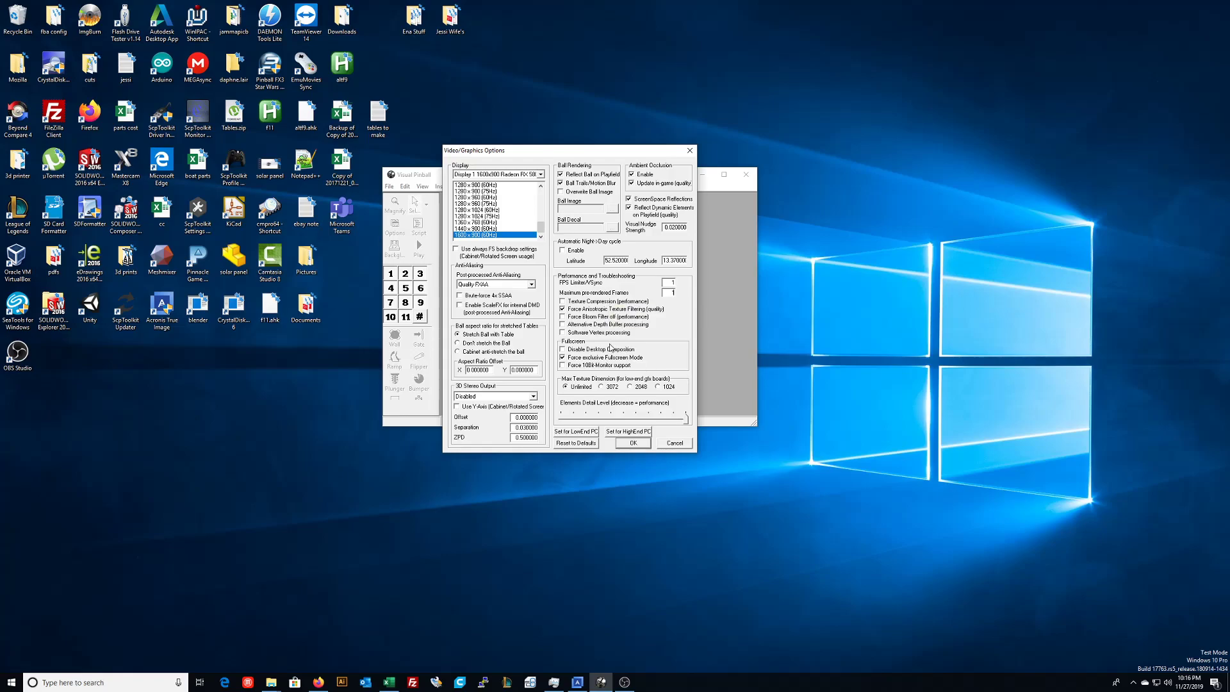
Send the game output to Display 2 at 2560x1440
click(540, 175)
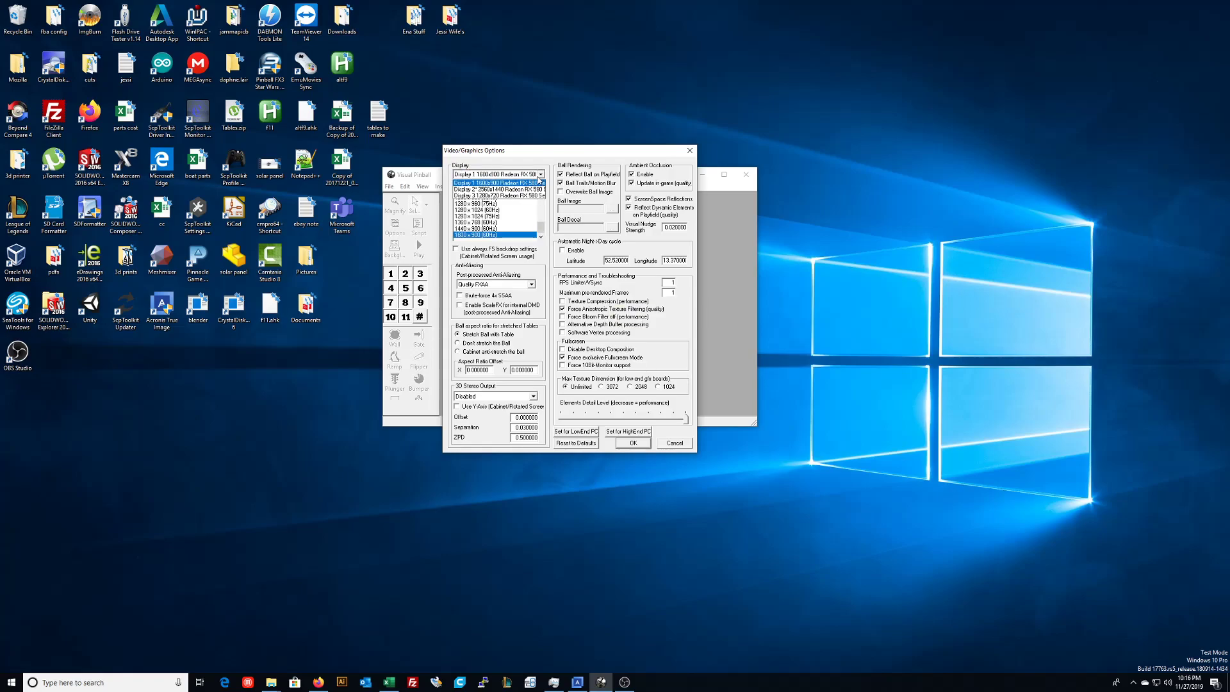
click(495, 189)
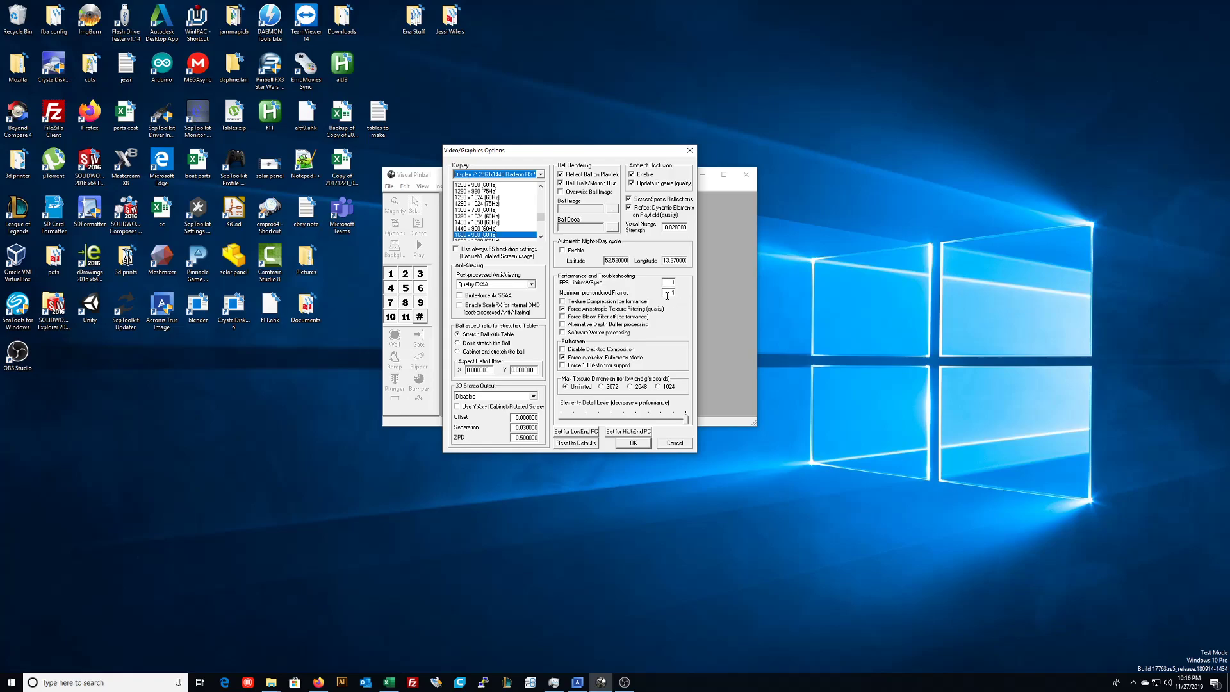
Reset graphics to the low-end preset, then apply the high-end PC preset
click(584, 436)
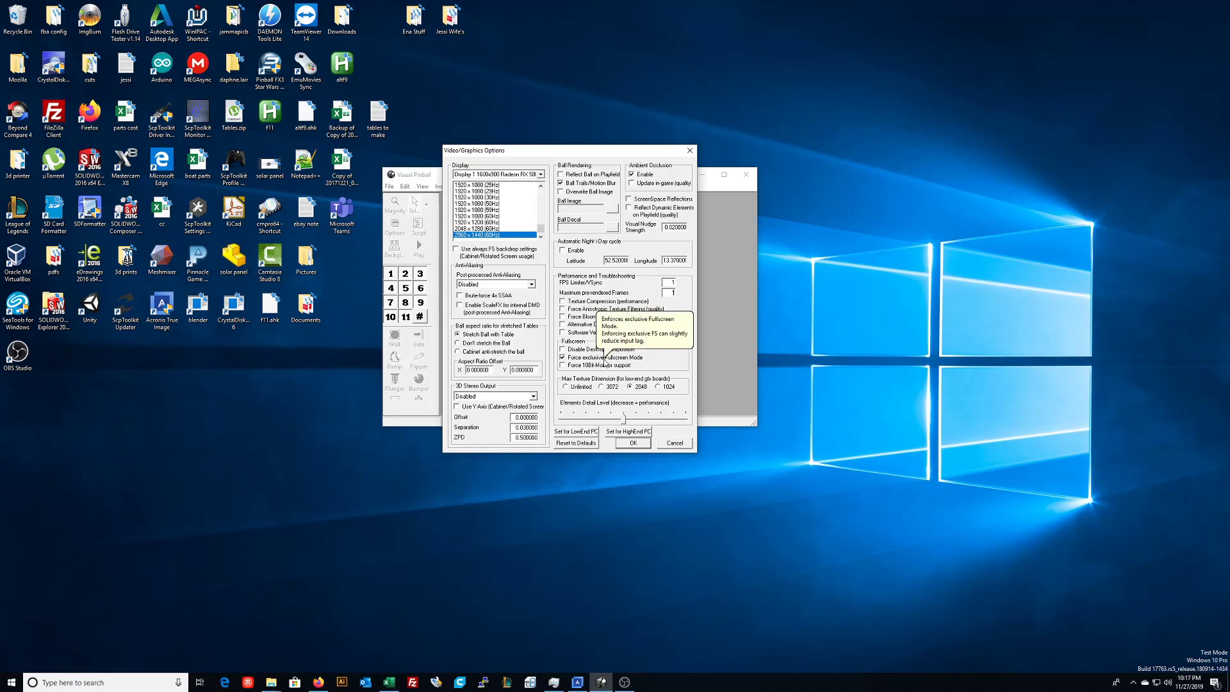
click(621, 434)
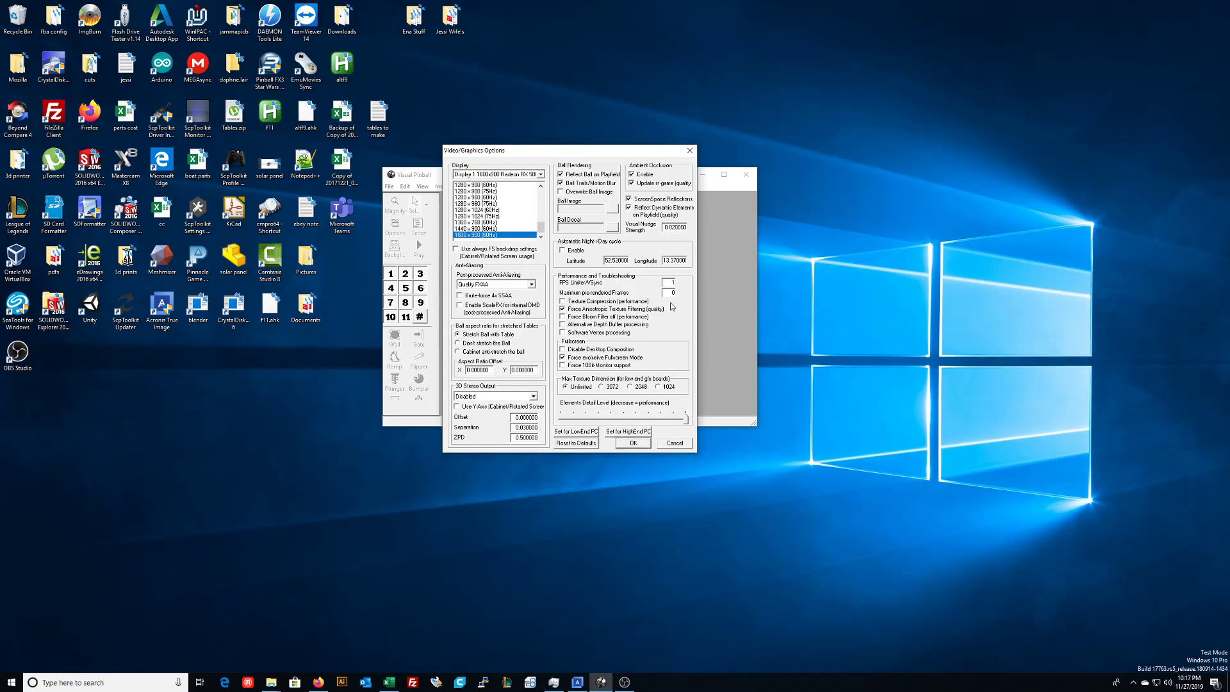
Enable Alternative Depth Buffer processing under Performance and Troubleshooting
click(564, 326)
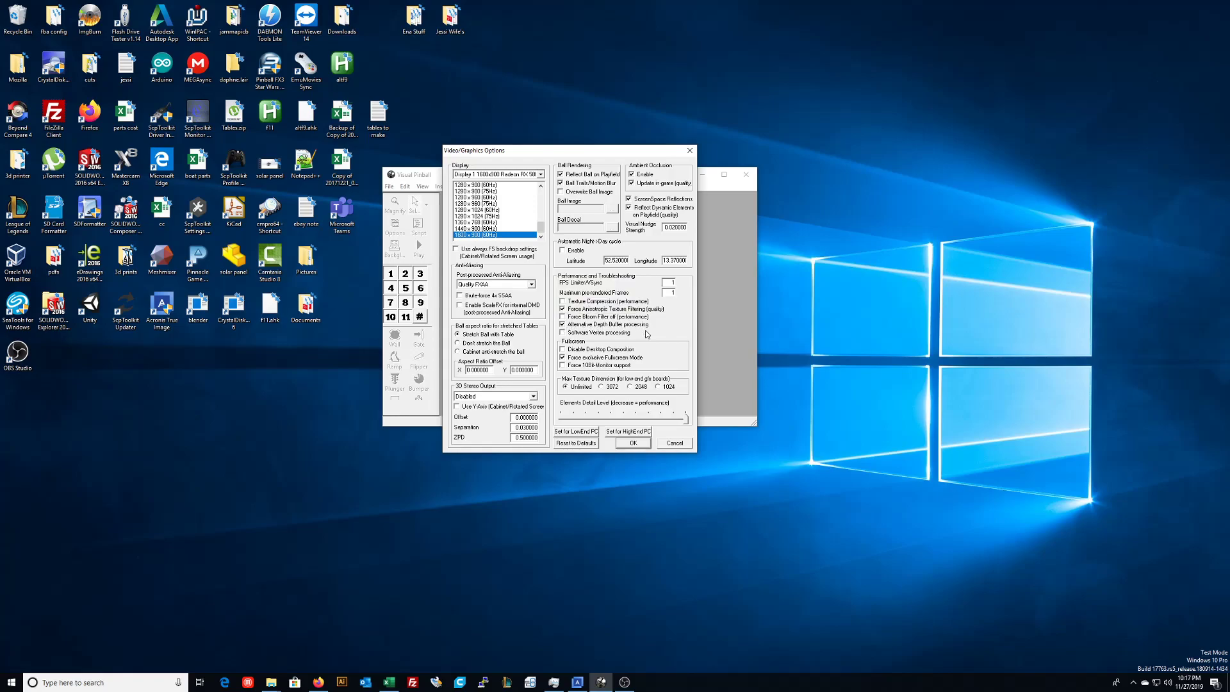